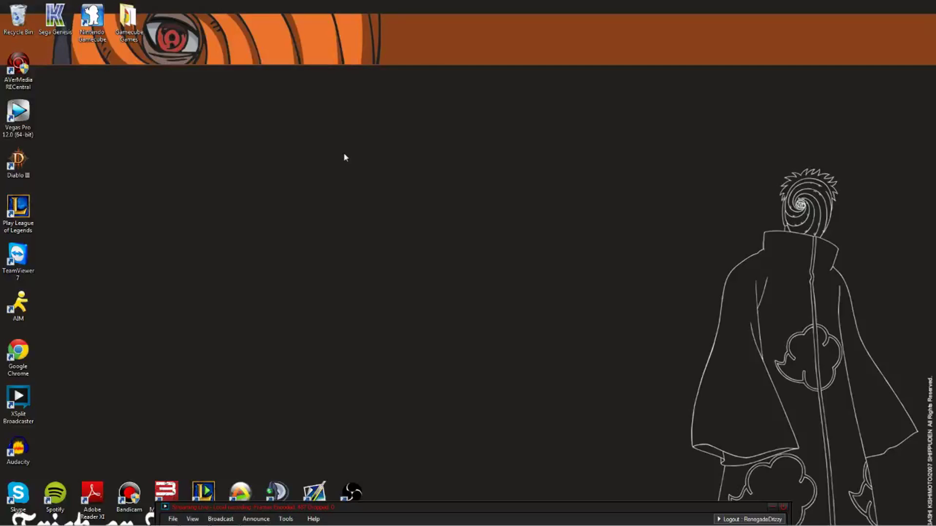
- Launch Chrome and load the router address 192.168.1.1 in a new tab
{"action": "left_click", "coordinate": [138, 521]}
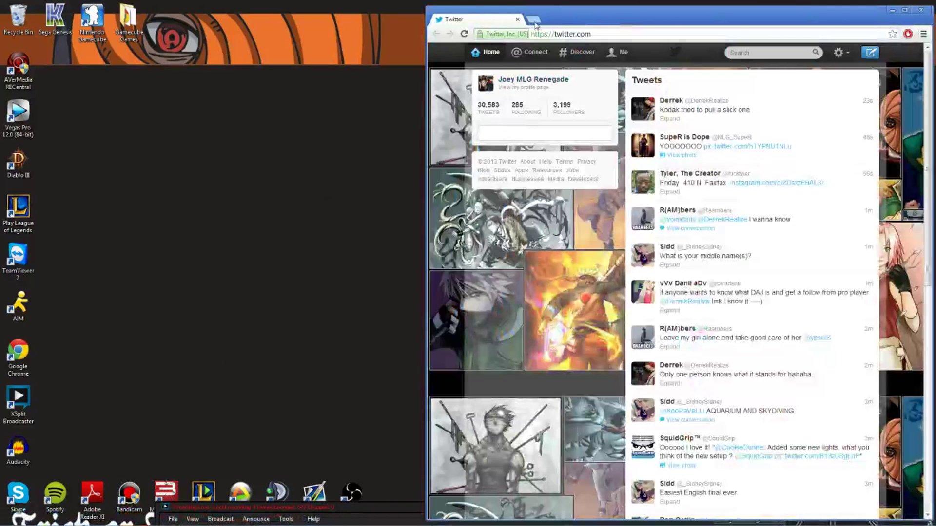
{"action": "left_click", "coordinate": [531, 20]}
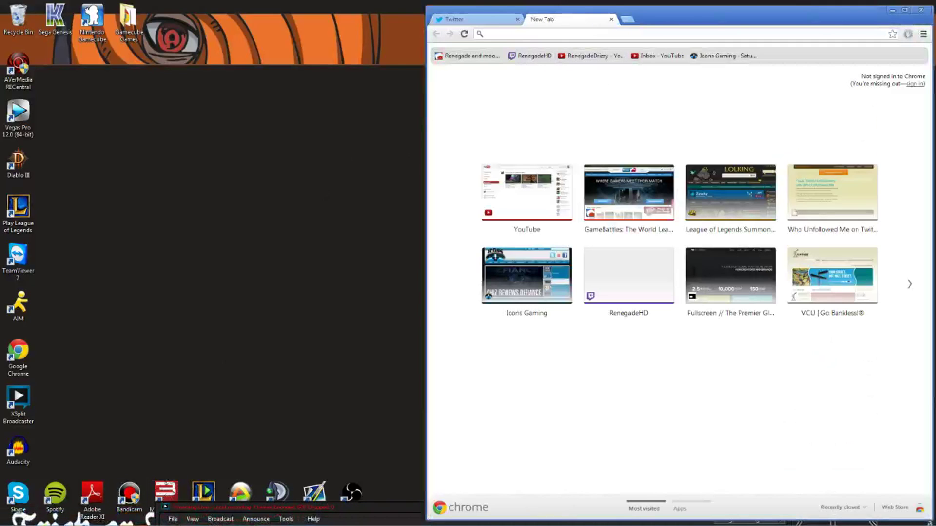
{"action": "type", "text": "192.168.1.1"}
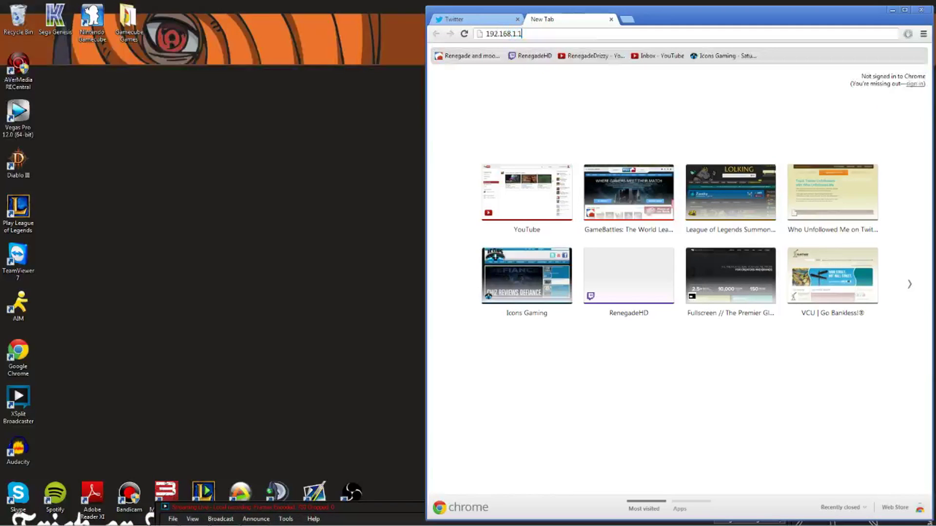
{"action": "key", "text": "Return"}
- Log in to the router with the admin username and the router password
{"action": "type", "text": "admin"}
{"action": "key", "text": "Tab"}
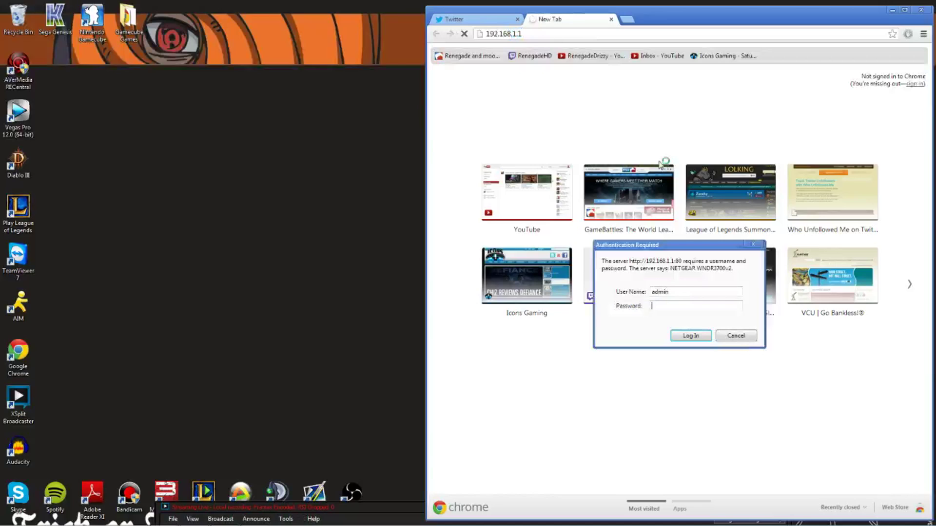
{"action": "type", "text": "pa"}
{"action": "key", "text": "Return"}
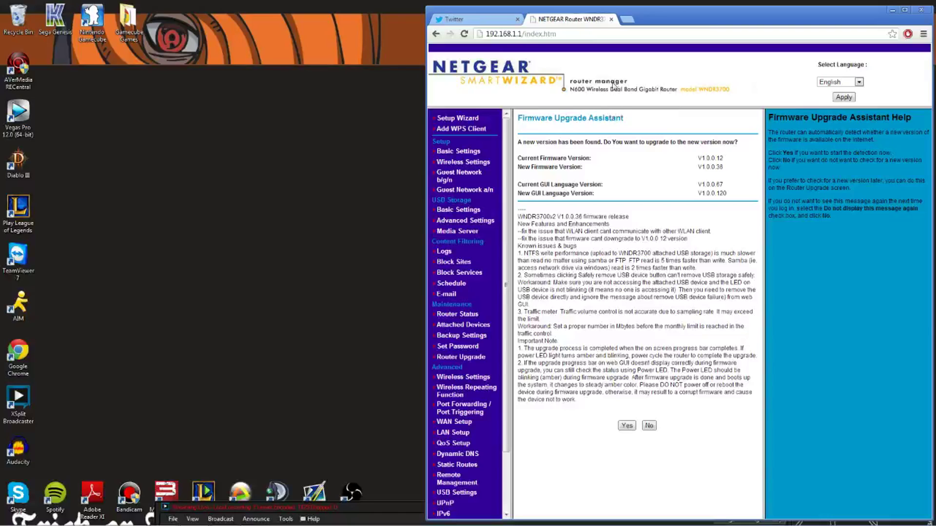
- Go from the Firmware Upgrade Assistant to Setup > Basic Settings
{"action": "left_click", "coordinate": [461, 153]}
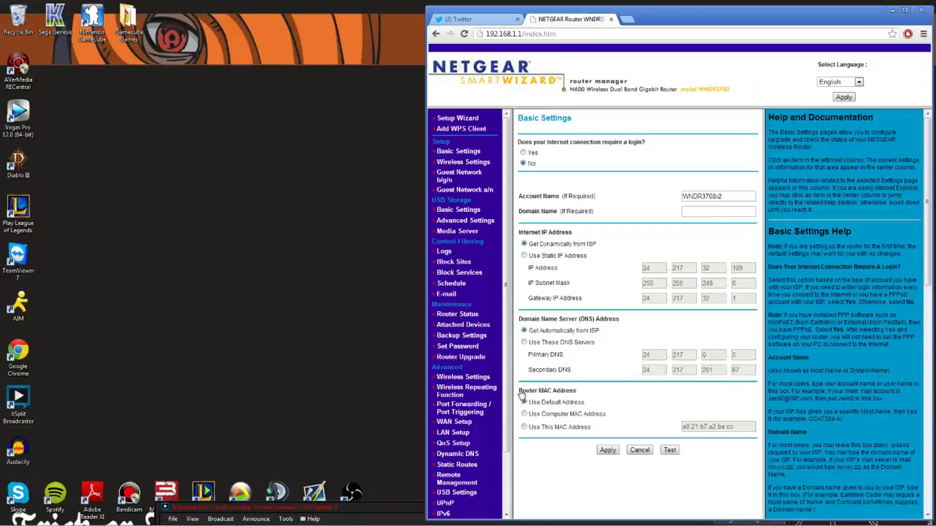
- Set Router MAC Address to use custom address 48:5A:39:4B:97:3C and apply
{"action": "left_click_drag", "start_coordinate": [520, 390], "coordinate": [585, 391]}
{"action": "left_click", "coordinate": [548, 395]}
{"action": "left_click_drag", "start_coordinate": [518, 389], "coordinate": [576, 391]}
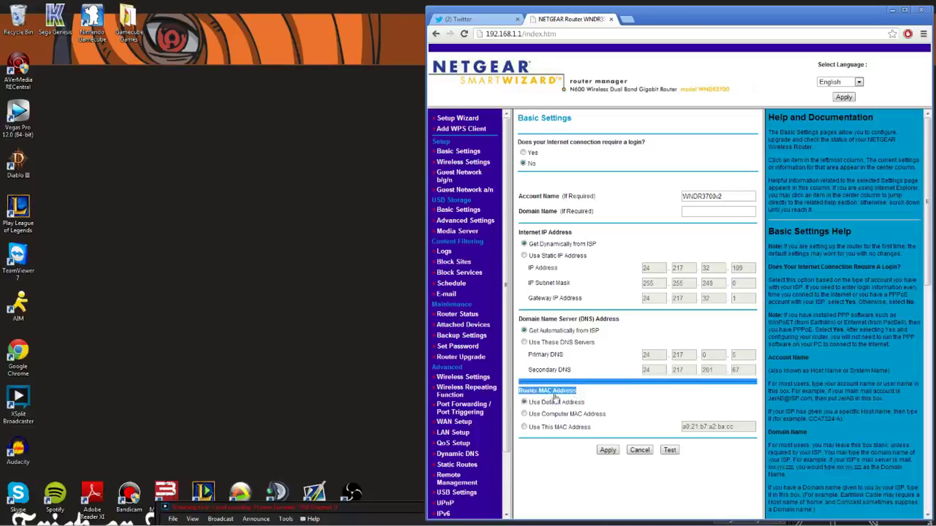
{"action": "left_click", "coordinate": [585, 398]}
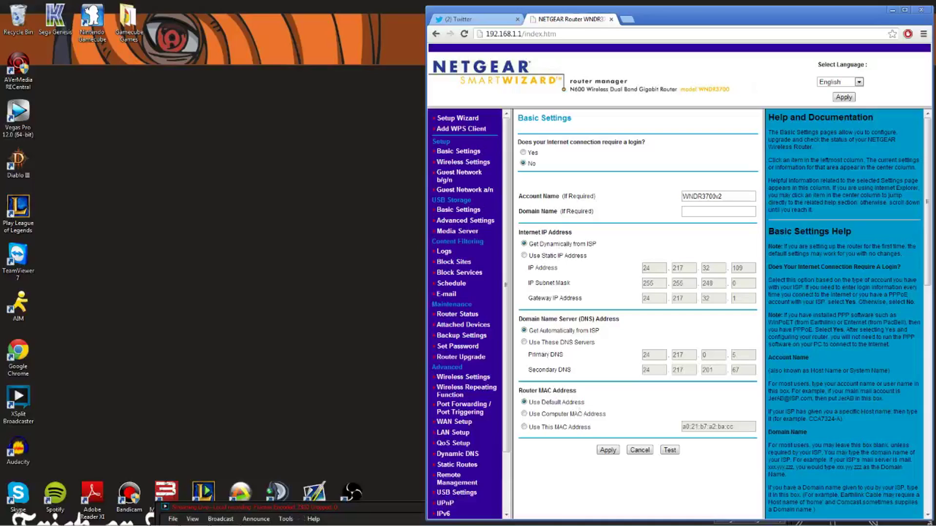
{"action": "left_click", "coordinate": [525, 427]}
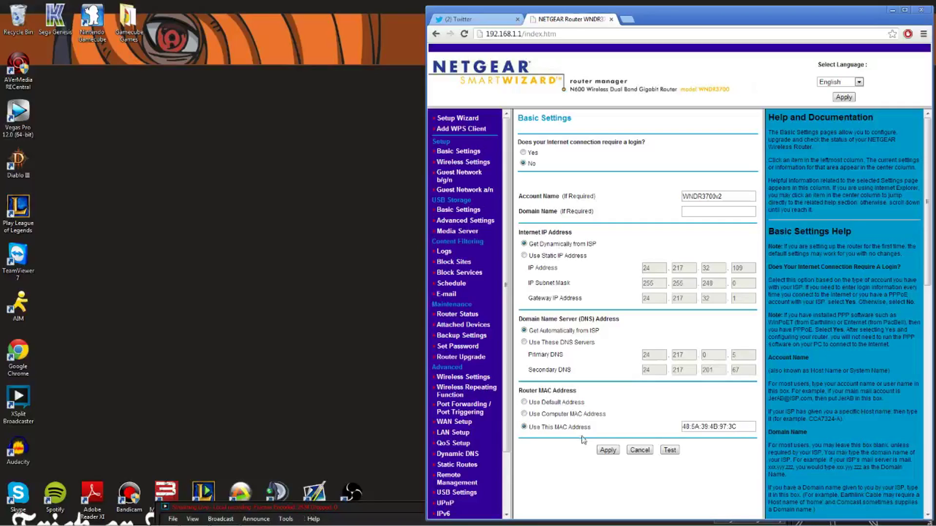
{"action": "left_click", "coordinate": [607, 450]}
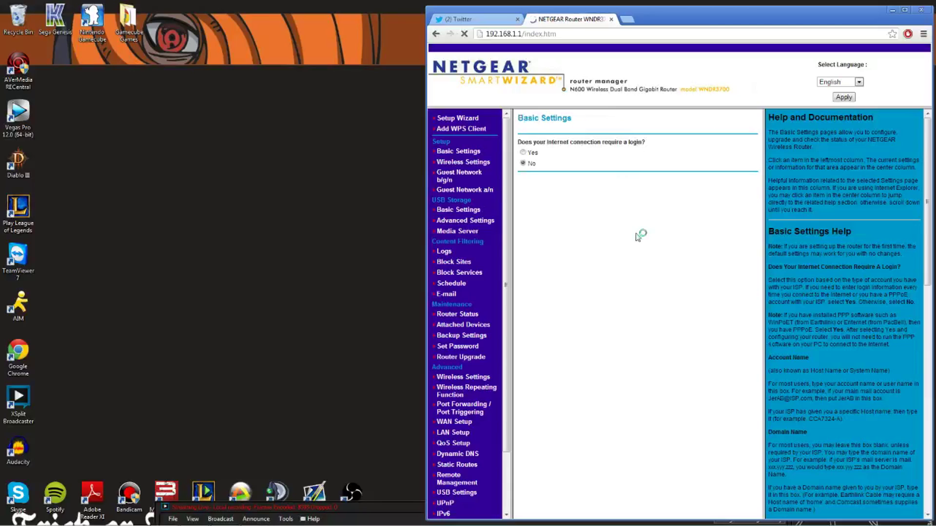
- After the update finishes, select the saved MAC 48:5A:39:4B:97:3C to verify it
{"action": "left_click", "coordinate": [746, 427]}
{"action": "key", "text": "ctrl+a"}
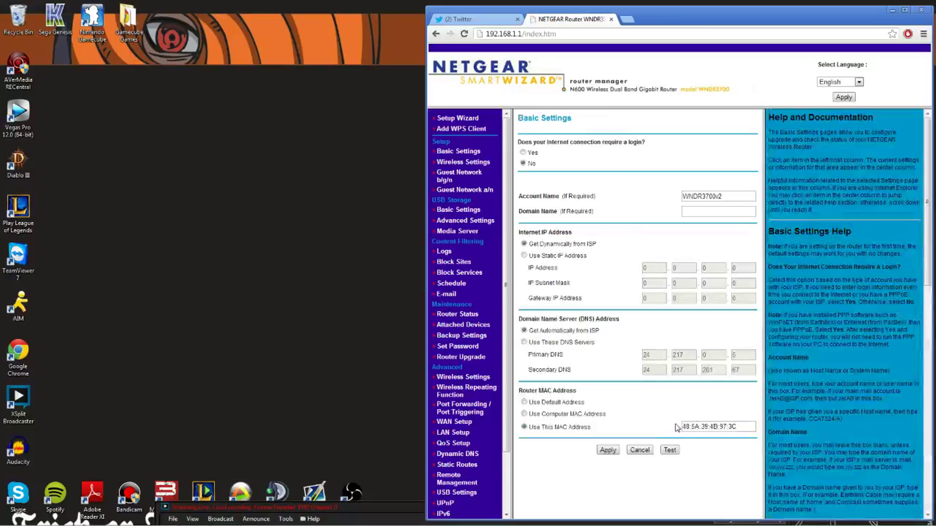
{"action": "left_click", "coordinate": [887, 518]}
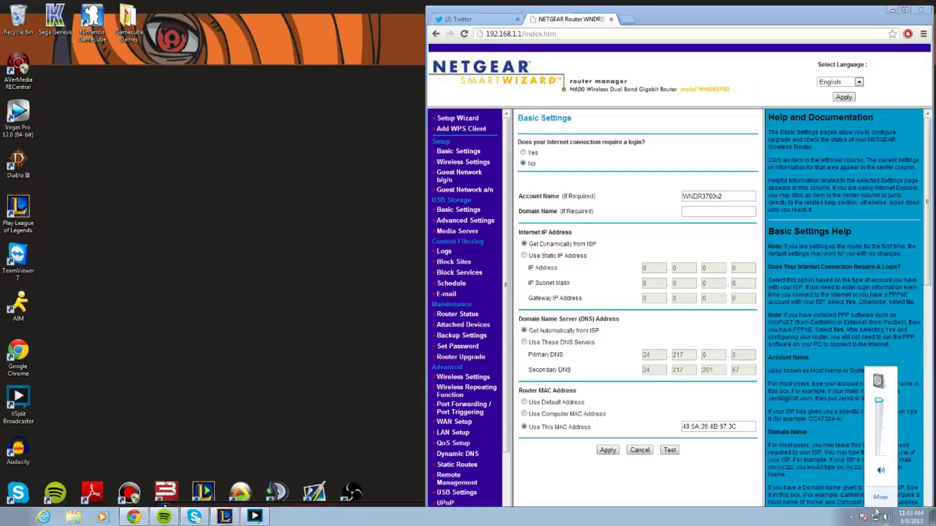
{"action": "left_click", "coordinate": [456, 19]}
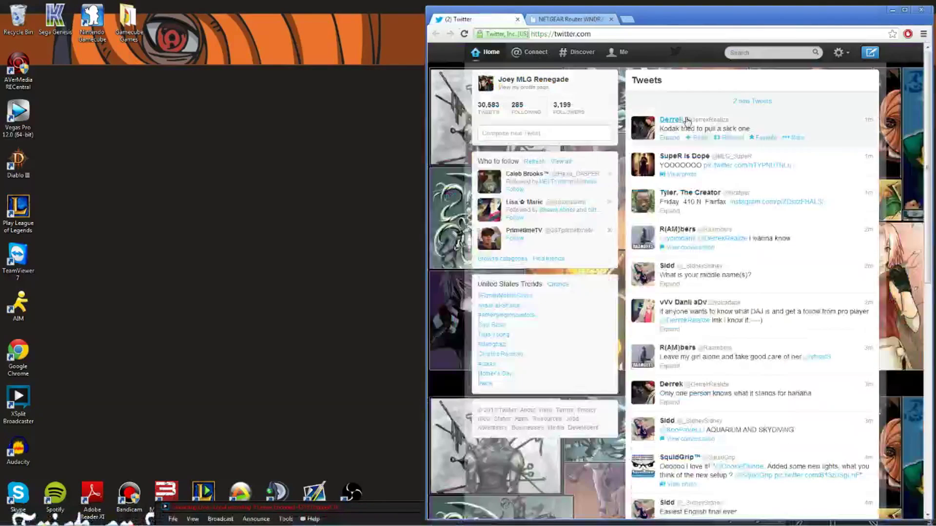
{"action": "left_click", "coordinate": [575, 19]}
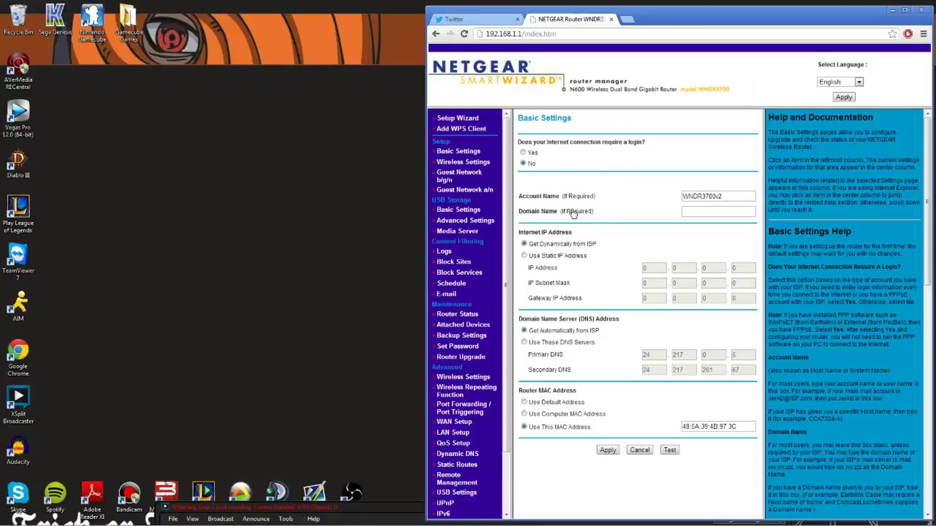
{"action": "left_click", "coordinate": [444, 252]}
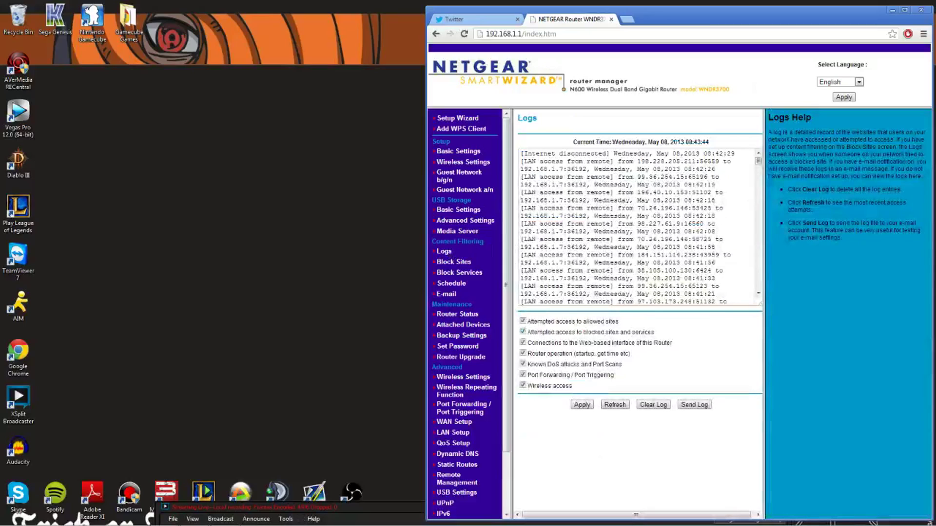
{"action": "left_click_drag", "start_coordinate": [759, 161], "coordinate": [764, 184]}
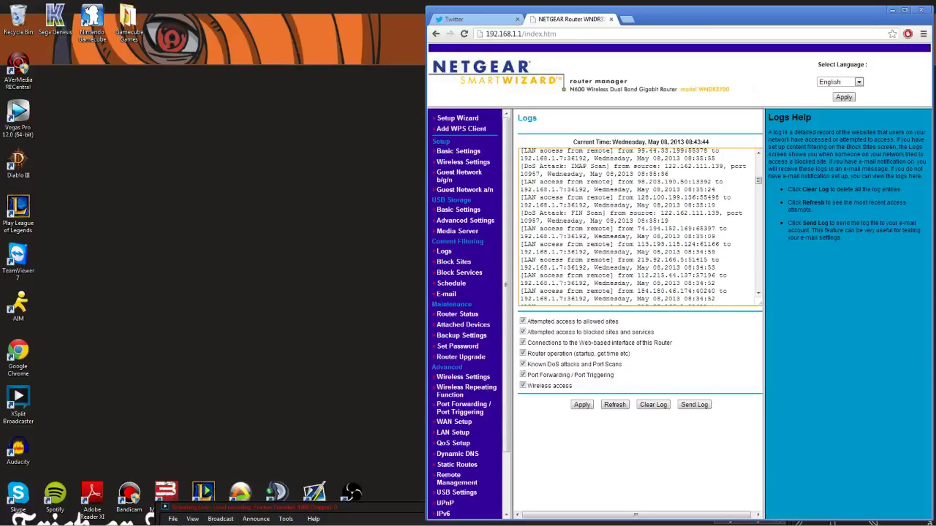
{"action": "left_click_drag", "start_coordinate": [521, 213], "coordinate": [669, 221]}
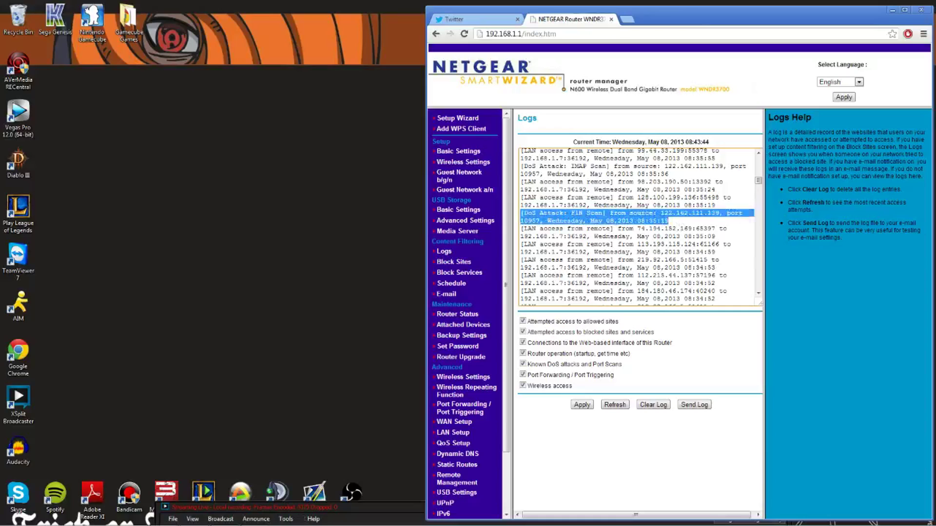
{"action": "double_click", "coordinate": [689, 213]}
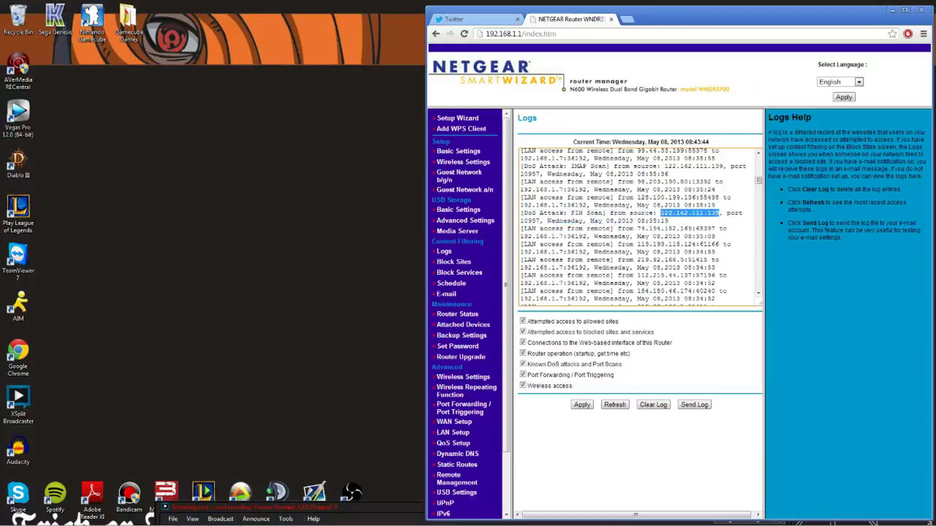
{"action": "right_click", "coordinate": [684, 215]}
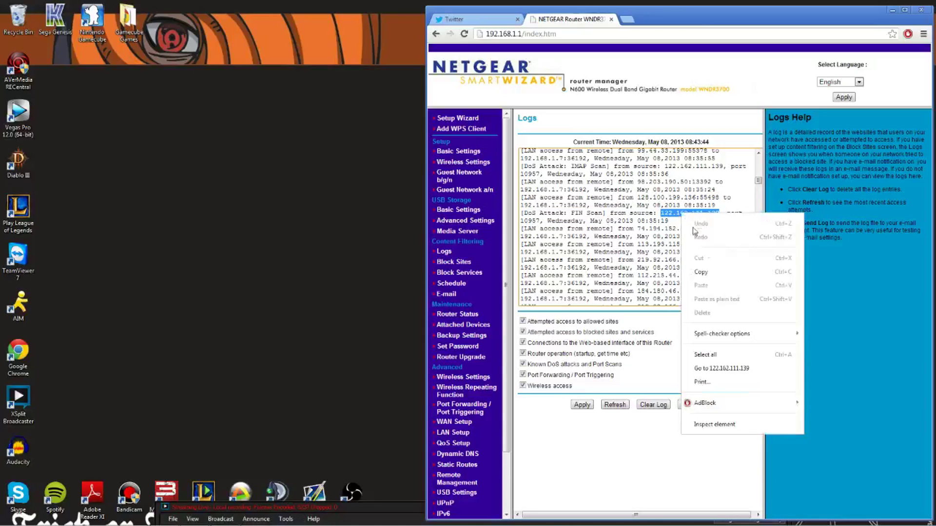
{"action": "left_click", "coordinate": [712, 273]}
- Search Google for 'find location by ip address' in a new tab
{"action": "left_click", "coordinate": [627, 20]}
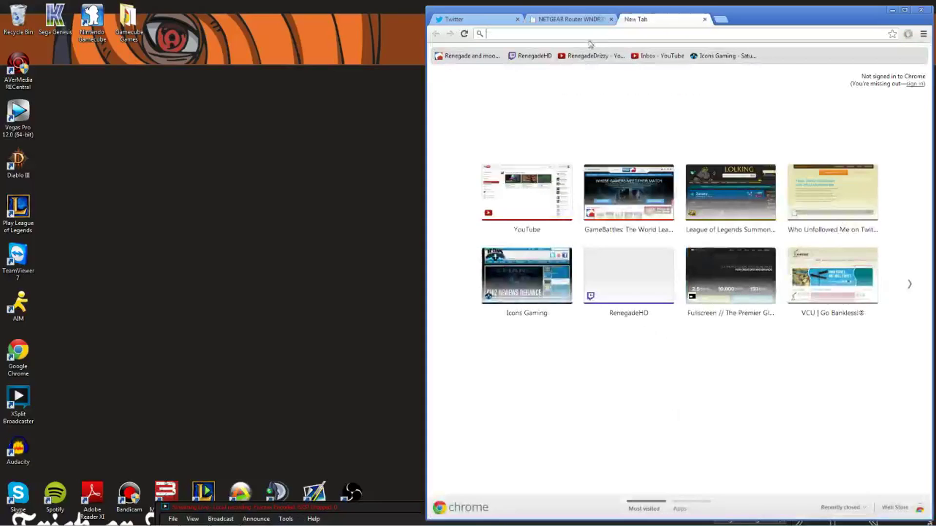
{"action": "type", "text": "find location by ip address"}
{"action": "key", "text": "Return"}
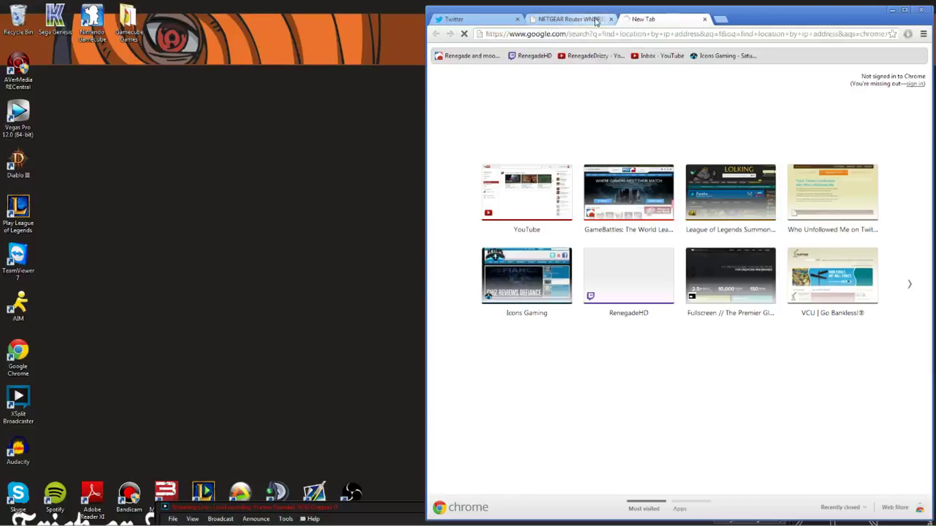
- Check the tray network icon for internet access, then go back to the router Logs
{"action": "mouse_move", "coordinate": [653, 524]}
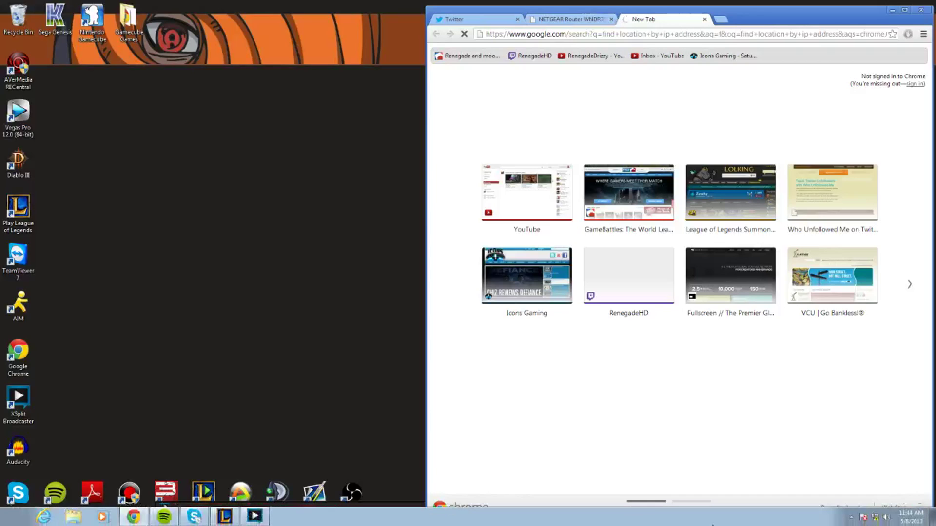
{"action": "left_click", "coordinate": [876, 521]}
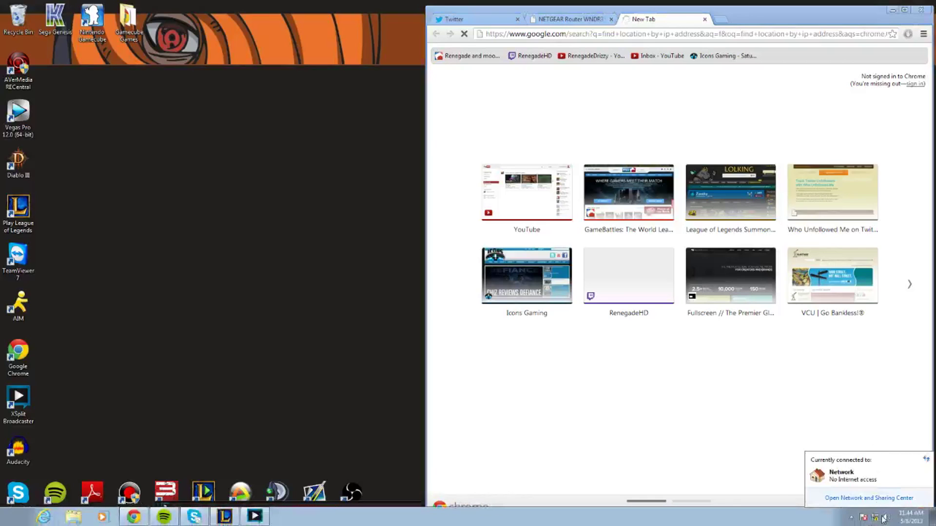
{"action": "left_click", "coordinate": [571, 19]}
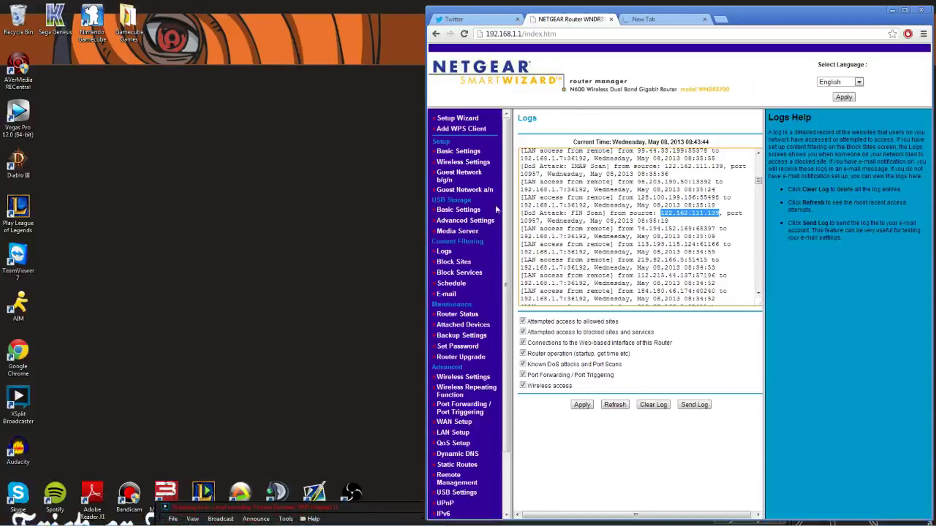
- Switch Router MAC Address back to Use Default Address and apply Basic Settings
{"action": "left_click", "coordinate": [465, 153]}
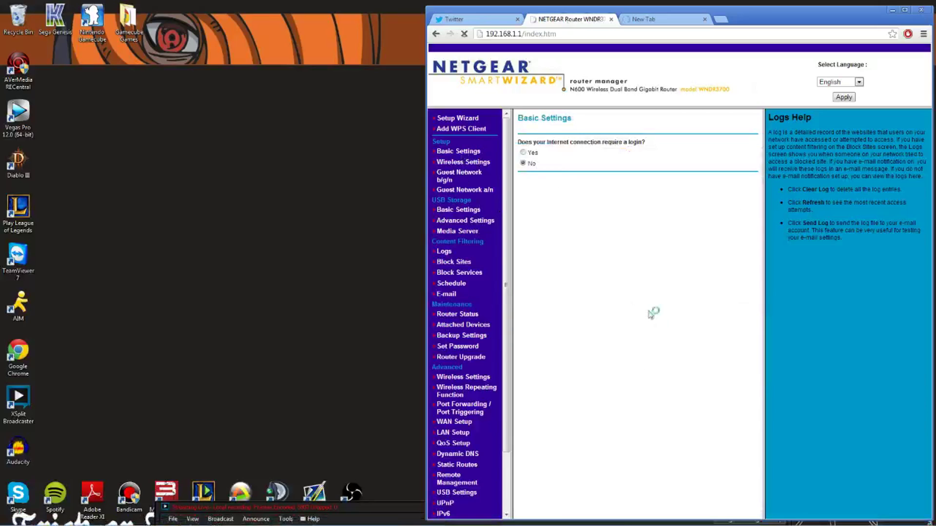
{"action": "left_click", "coordinate": [524, 402]}
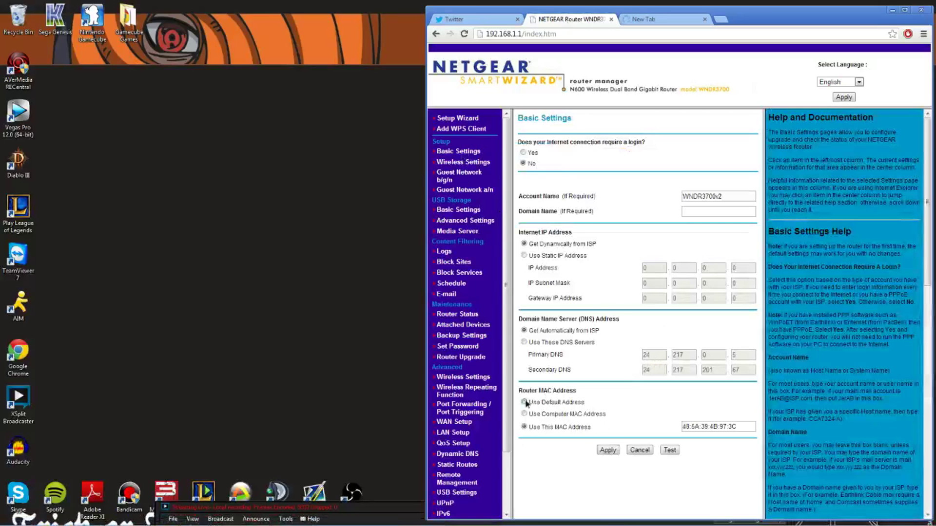
{"action": "left_click", "coordinate": [607, 450]}
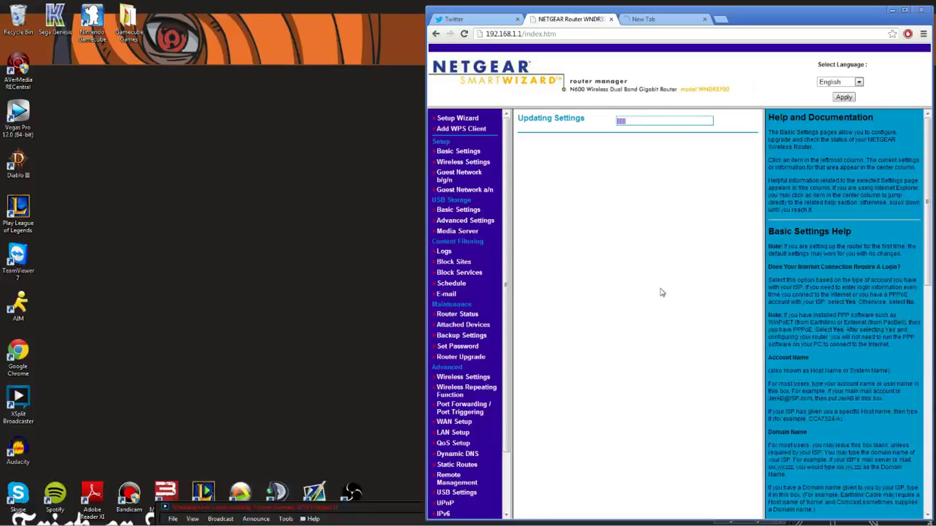
{"action": "left_click", "coordinate": [657, 23]}
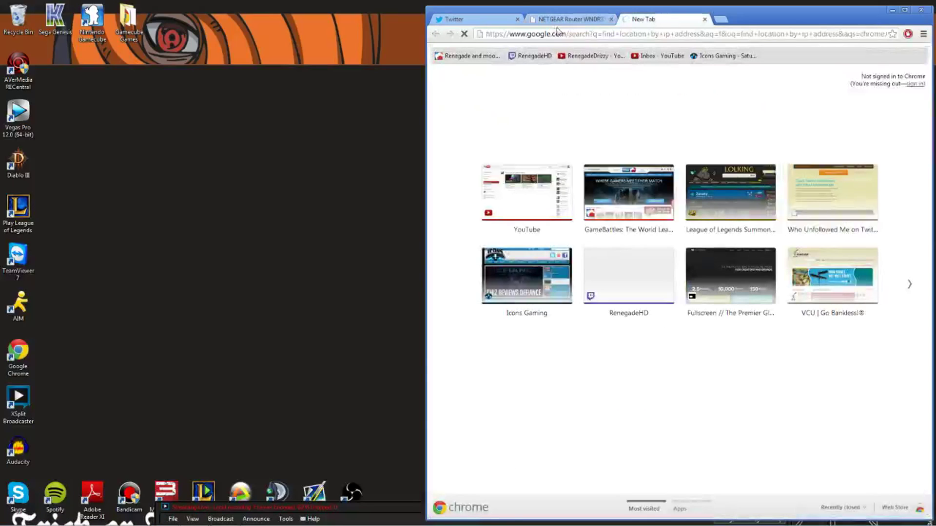
- Wait for the router's settings update to finish, then return to the search tab
{"action": "left_click", "coordinate": [570, 19]}
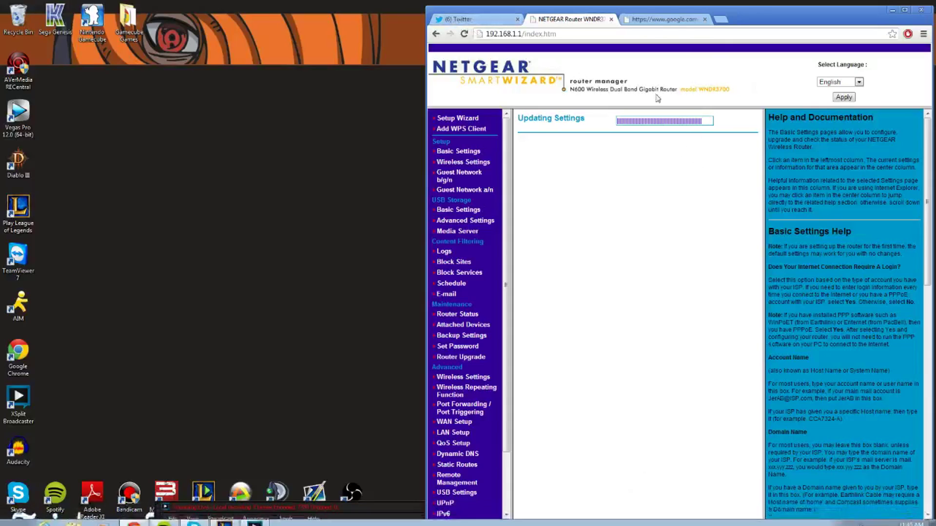
{"action": "left_click", "coordinate": [693, 24]}
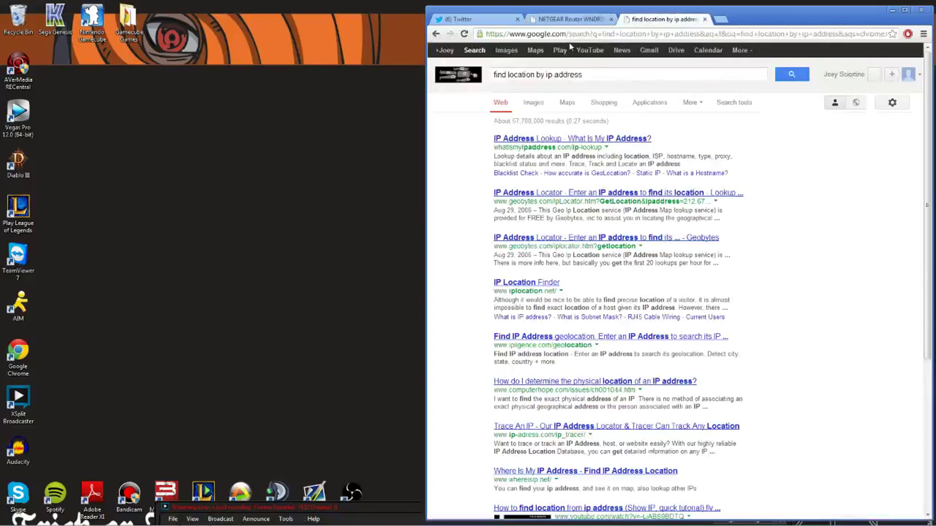
- On WhatIsMyIPAddress IP Lookup, paste 122.162.111.139 and look up its location
{"action": "left_click", "coordinate": [595, 139]}
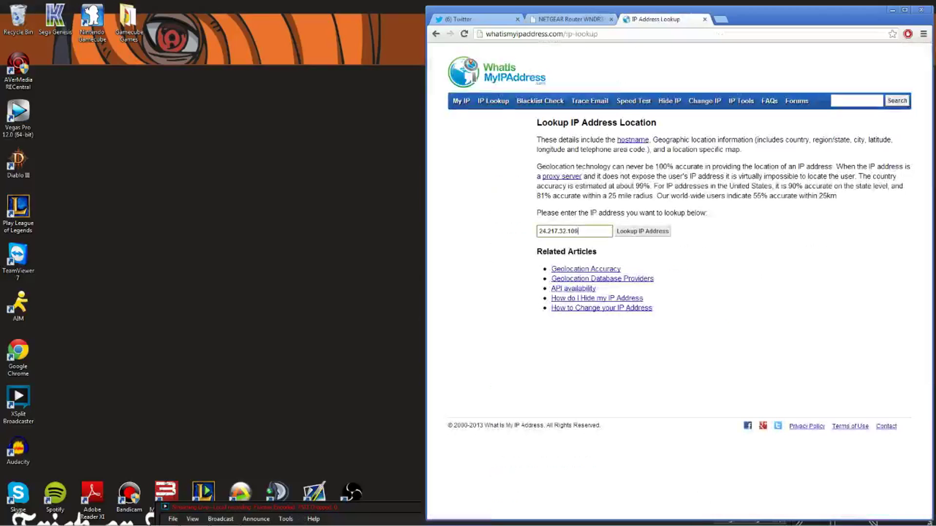
{"action": "triple_click", "coordinate": [595, 231]}
{"action": "right_click", "coordinate": [595, 231]}
{"action": "left_click", "coordinate": [624, 306]}
{"action": "left_click", "coordinate": [643, 231]}
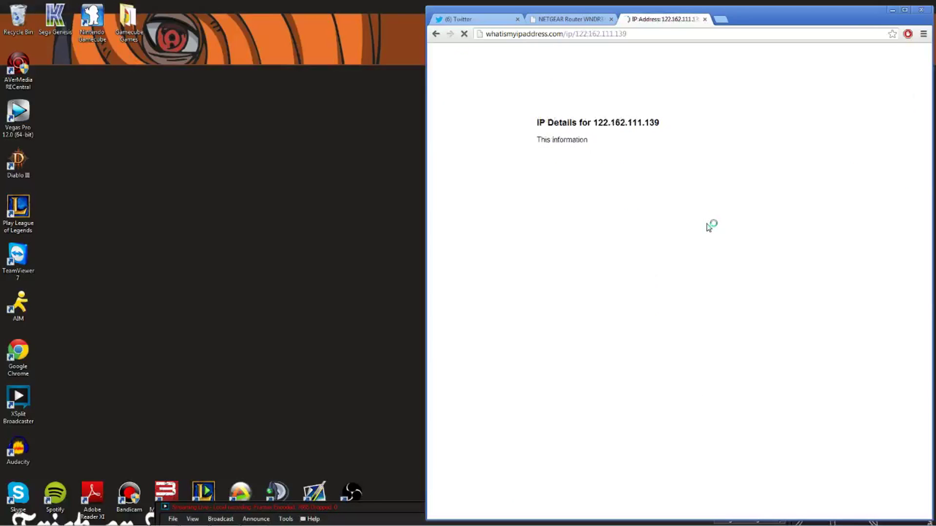
- Review the geolocation results showing New Delhi, India for 122.162.111.139
{"action": "scroll", "coordinate": [654, 388], "scroll_direction": "down", "scroll_amount": 1}
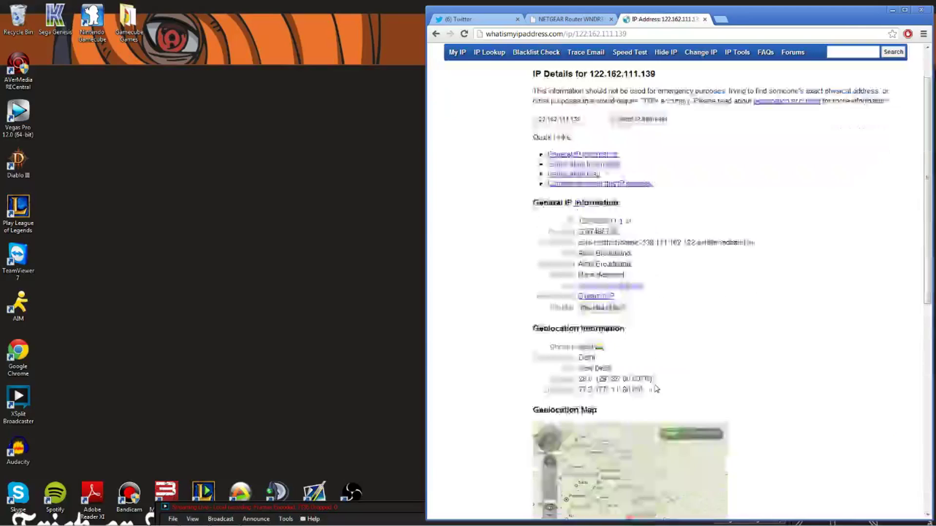
{"action": "double_click", "coordinate": [586, 346]}
{"action": "left_click", "coordinate": [624, 358]}
{"action": "scroll", "coordinate": [622, 363], "scroll_direction": "down", "scroll_amount": 2}
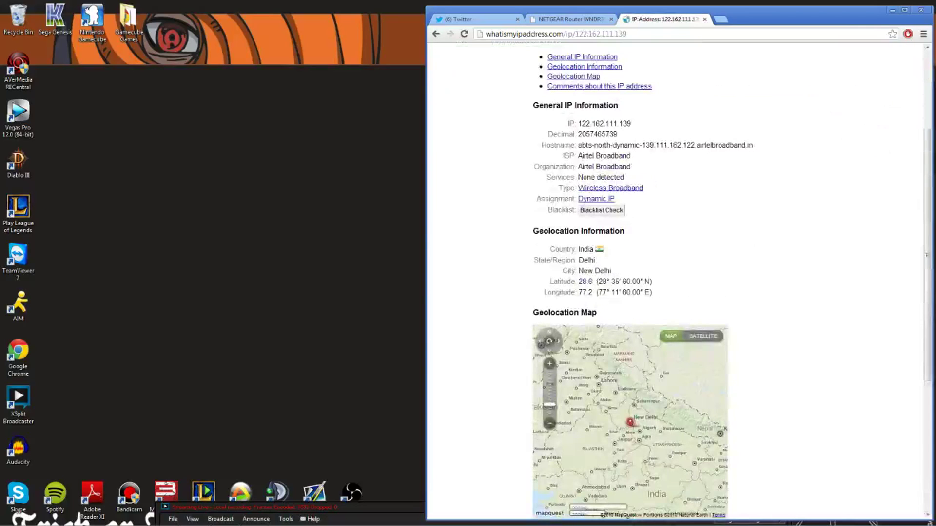
{"action": "triple_click", "coordinate": [587, 249]}
{"action": "left_click", "coordinate": [586, 245]}
{"action": "triple_click", "coordinate": [586, 249]}
{"action": "left_click", "coordinate": [587, 248]}
{"action": "scroll", "coordinate": [604, 227], "scroll_direction": "up", "scroll_amount": 1}
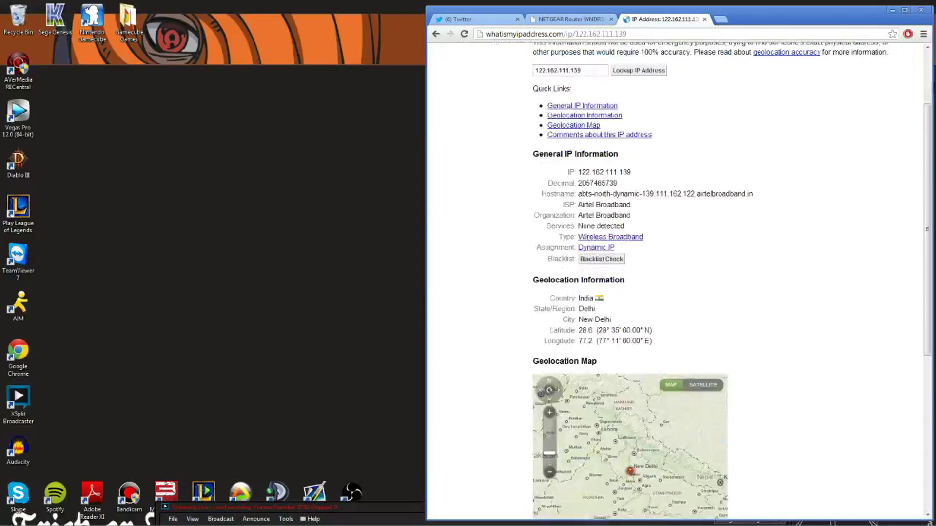
- Return to the NETGEAR router's Logs page
{"action": "left_click", "coordinate": [584, 22]}
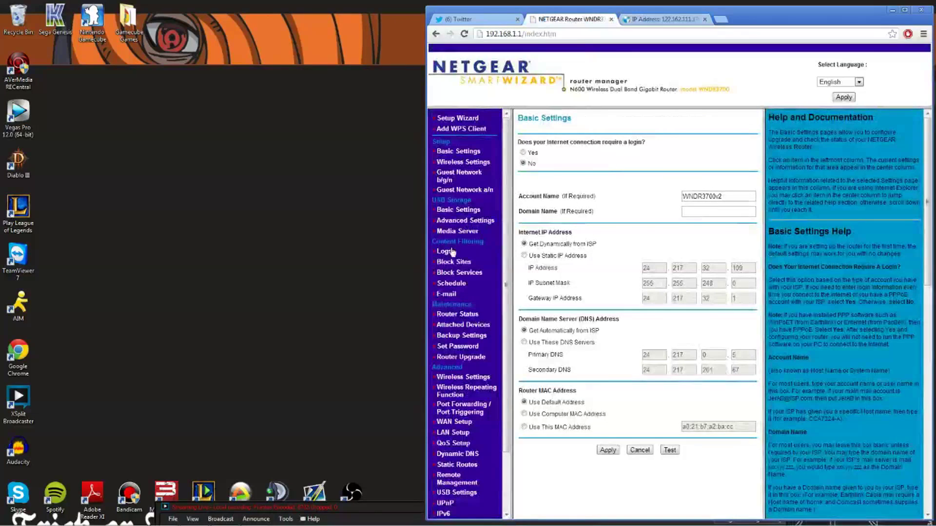
{"action": "left_click", "coordinate": [444, 252]}
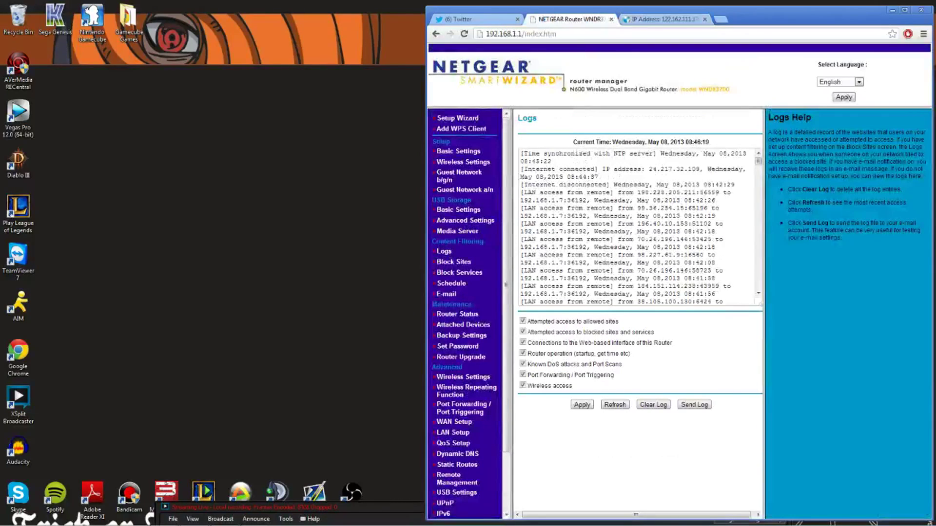
{"action": "scroll", "coordinate": [575, 292], "scroll_direction": "down", "scroll_amount": 10}
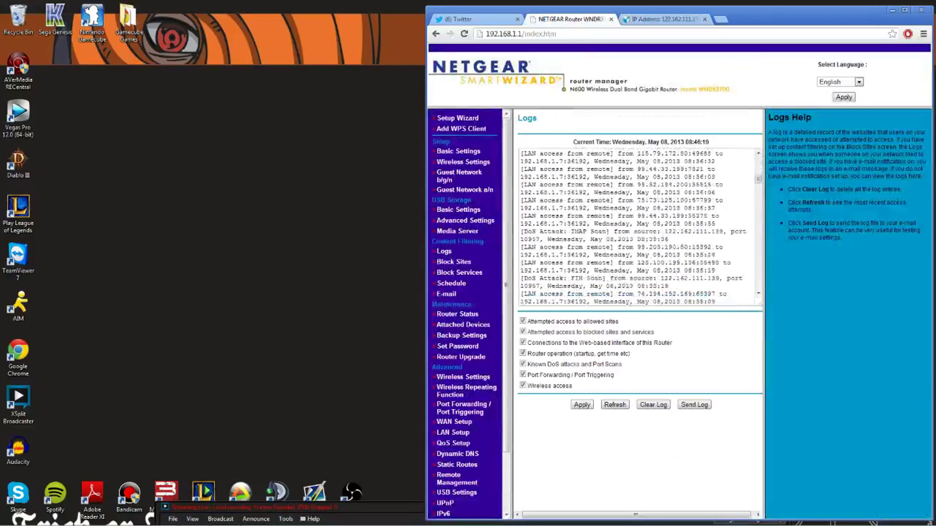